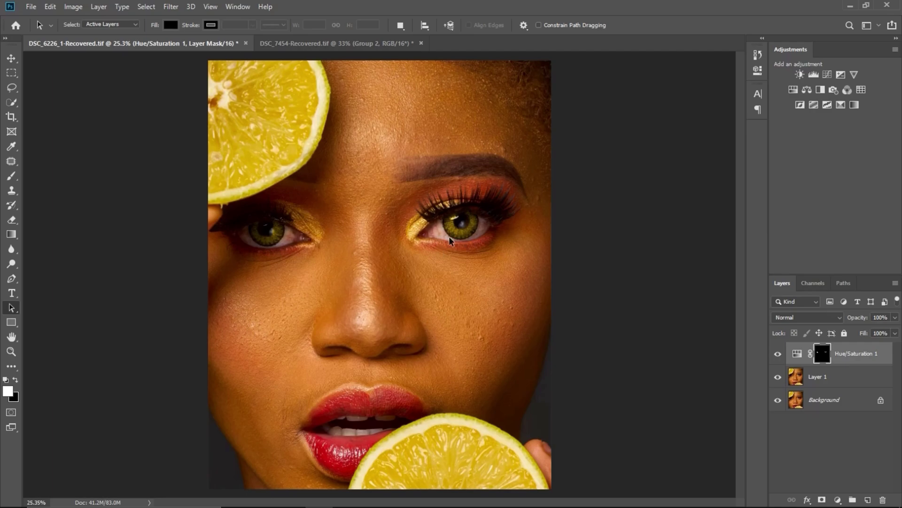
# Show the Actions panel from the Window menu, next to Adjustments
pyautogui.click(239, 8)
pyautogui.click(272, 86)
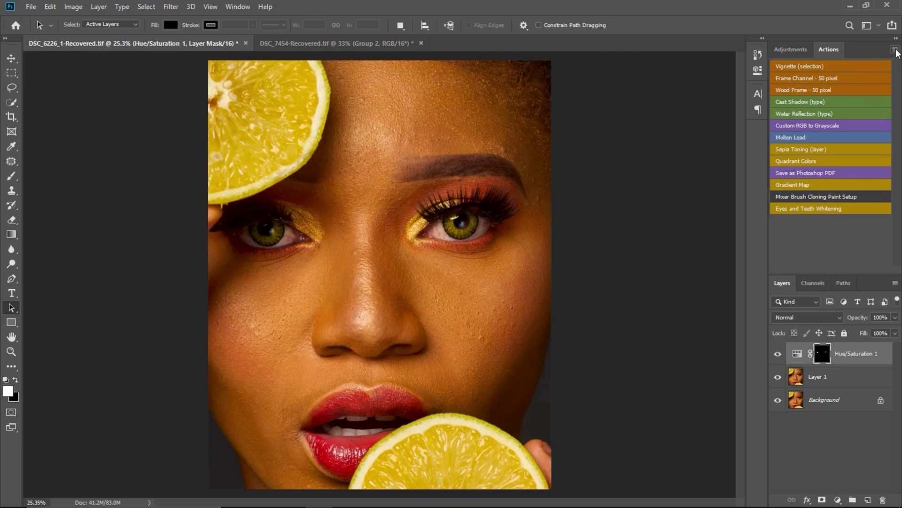
# Turn off Button Mode to list the actions, and create a new action set named Tunde
pyautogui.click(895, 49)
pyautogui.click(821, 57)
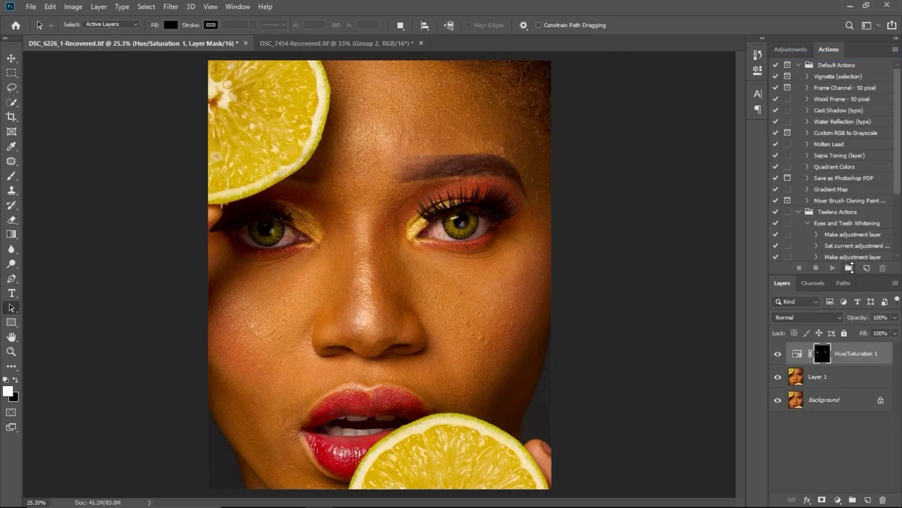
pyautogui.click(848, 268)
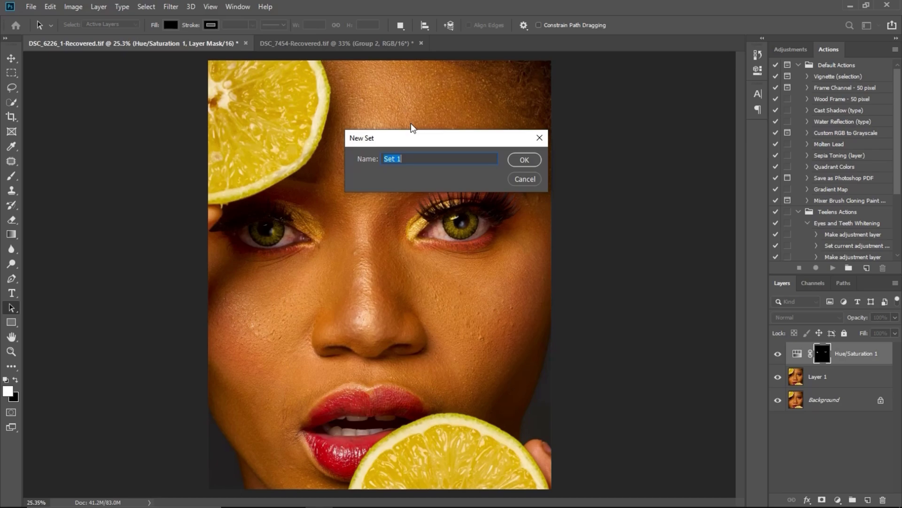
pyautogui.press('BackSpace')
pyautogui.click(525, 163)
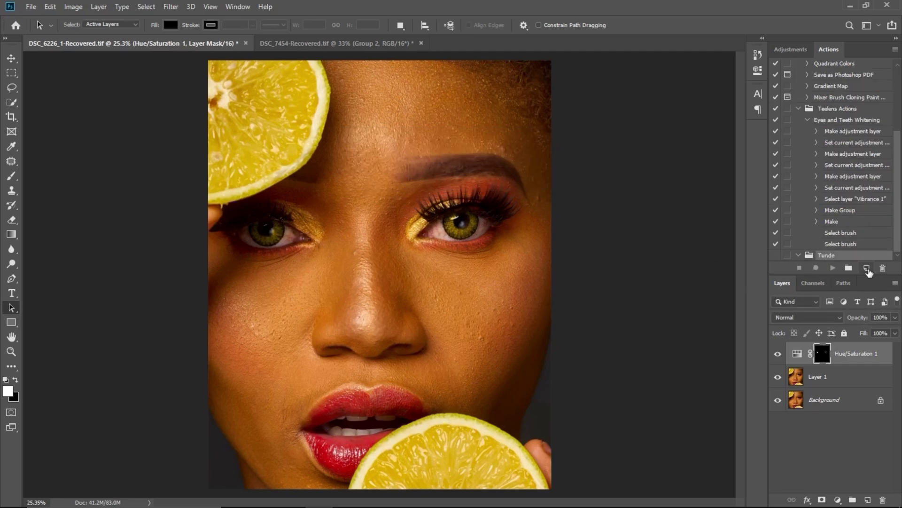
# Create a Red-labelled action 'Eyes n teeth whitening' in the Tunde set and start recording
pyautogui.click(867, 269)
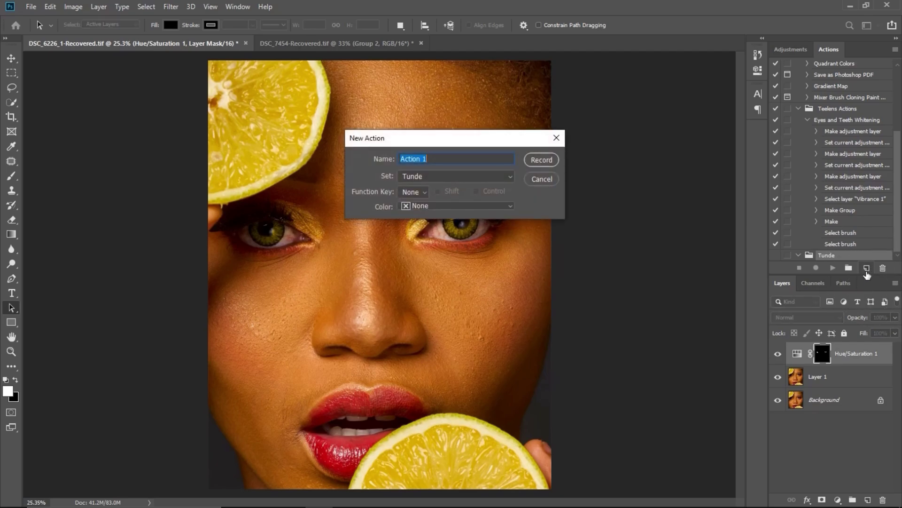
pyautogui.write('Eyes n teeth whitening')
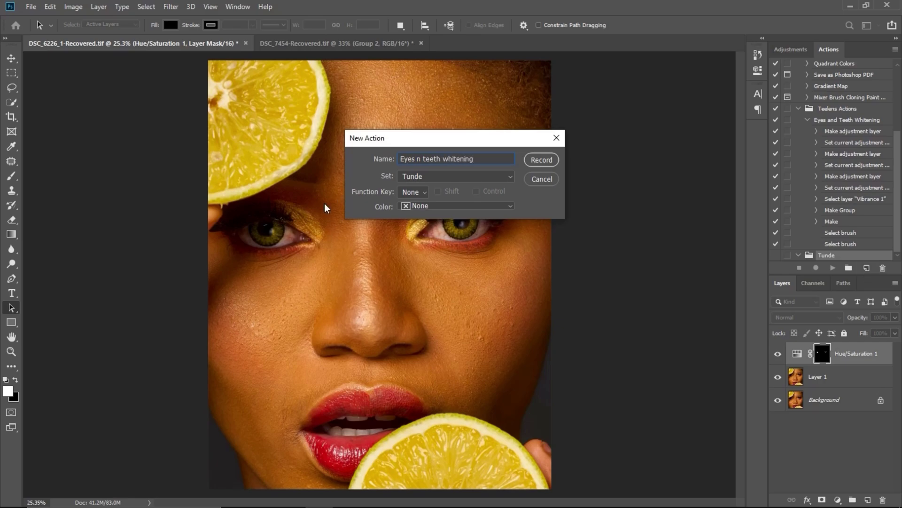
pyautogui.click(429, 206)
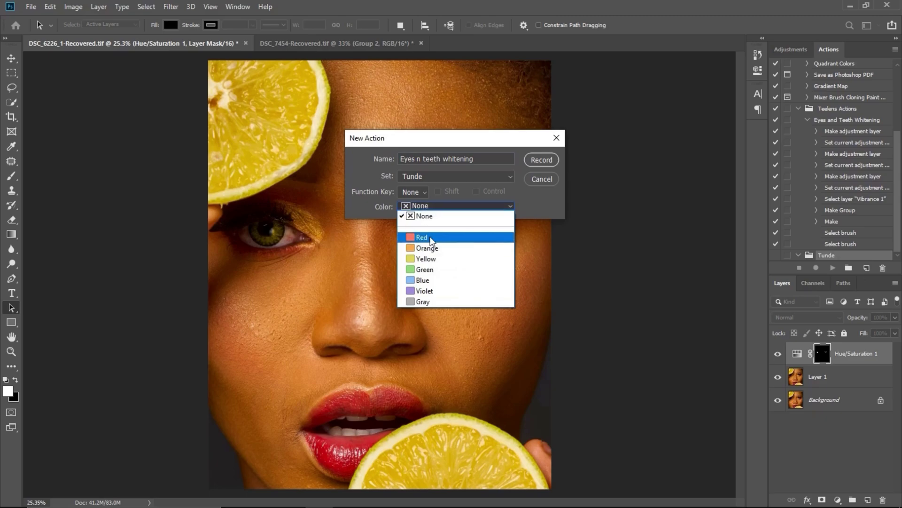
pyautogui.click(423, 236)
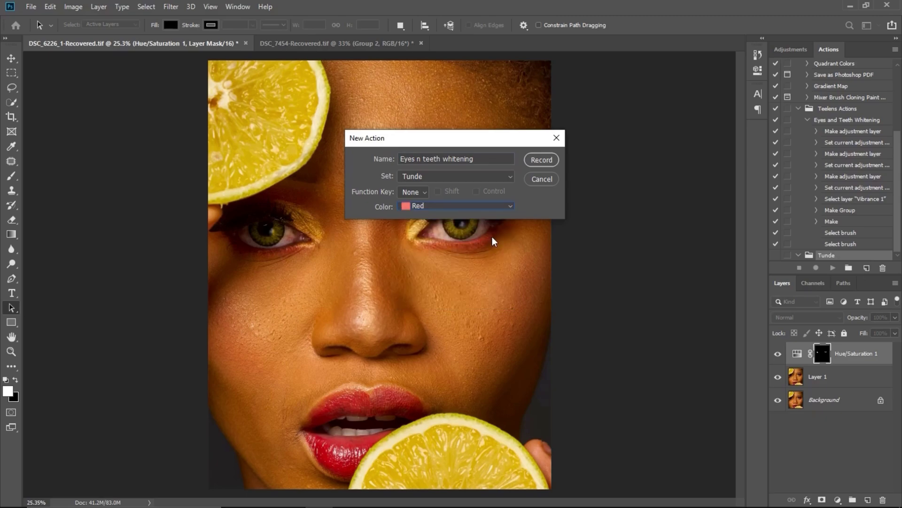
pyautogui.click(542, 161)
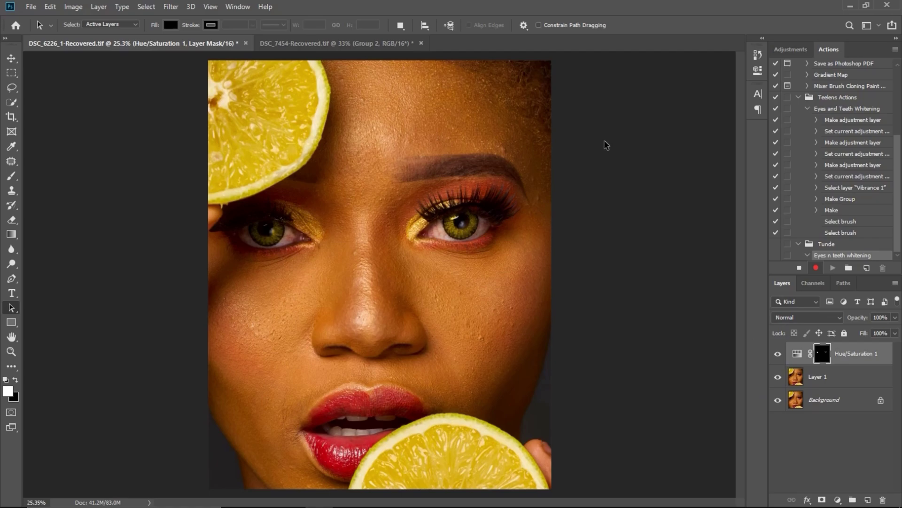
# Add a Vibrance adjustment layer with Saturation lowered to -78
pyautogui.click(791, 49)
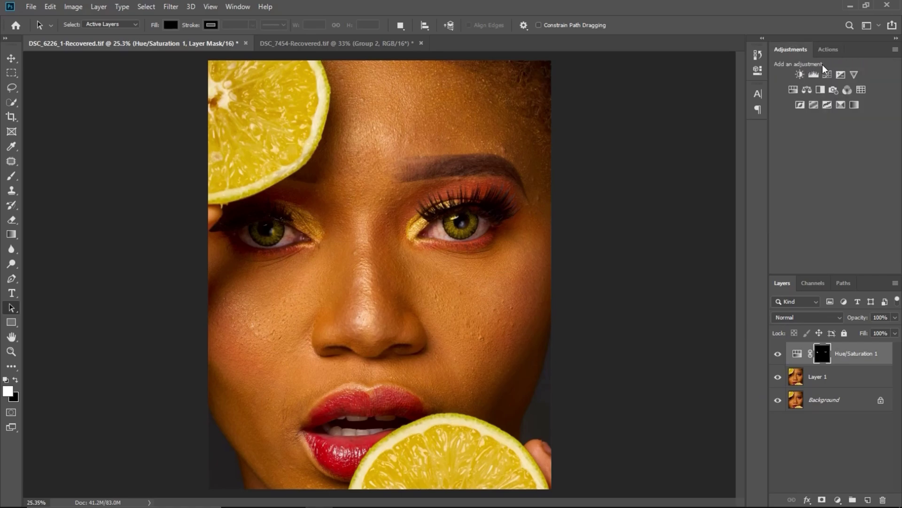
pyautogui.click(854, 77)
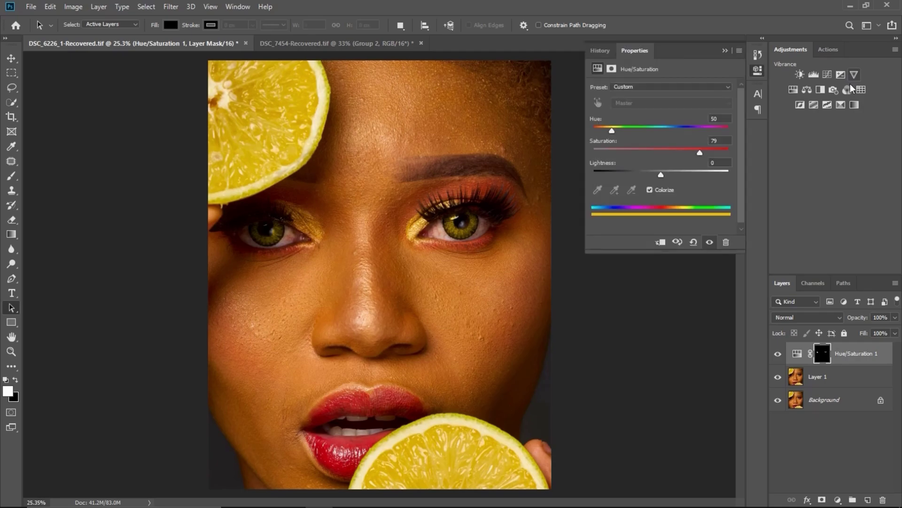
pyautogui.moveTo(661, 123); pyautogui.dragTo(606, 124)
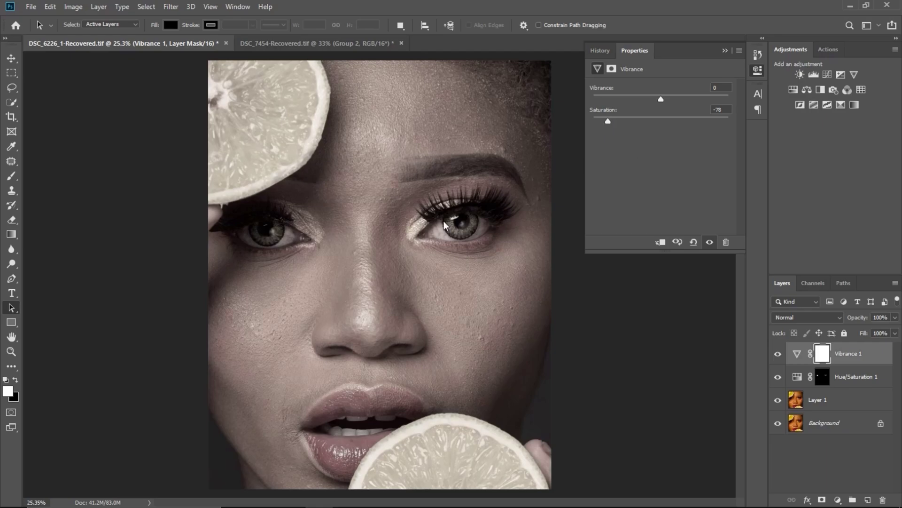
# Zoom in on the eyes and add a Brightness/Contrast layer with Brightness 85
pyautogui.press('z')
pyautogui.click(490, 260)
pyautogui.press('a')
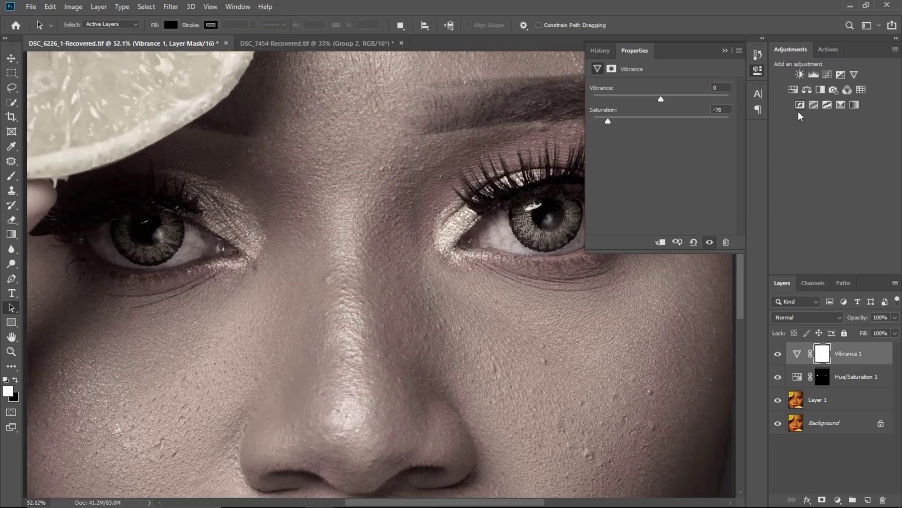
pyautogui.click(801, 76)
pyautogui.moveTo(661, 118); pyautogui.dragTo(702, 135)
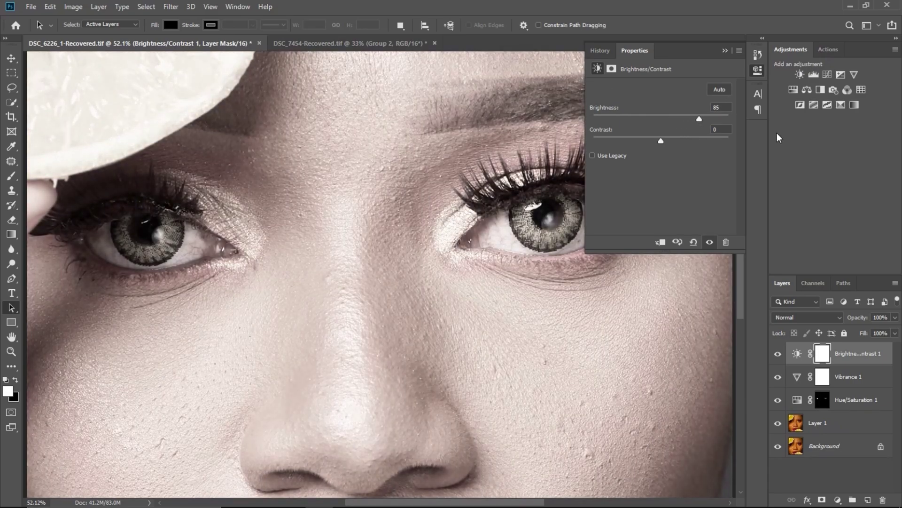
# Add a Photo Filter adjustment layer using the Blue filter at 13% density
pyautogui.click(833, 90)
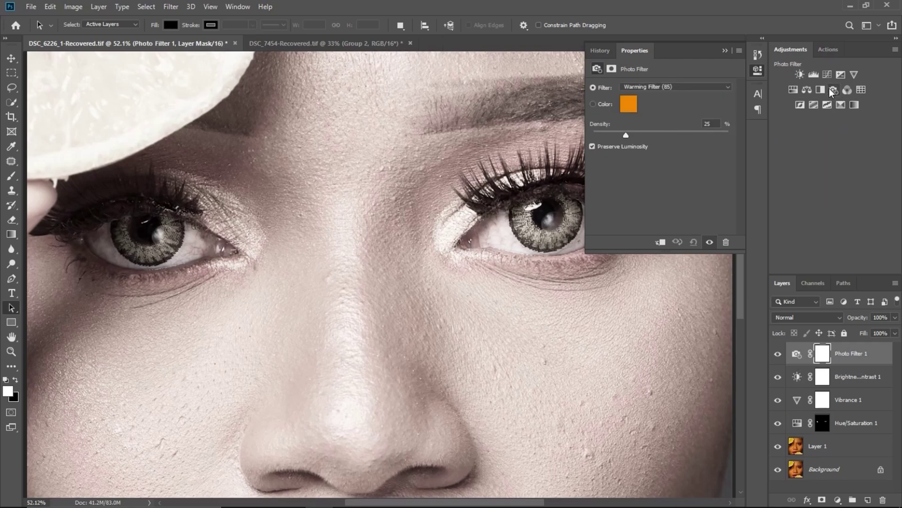
pyautogui.click(677, 87)
pyautogui.click(647, 198)
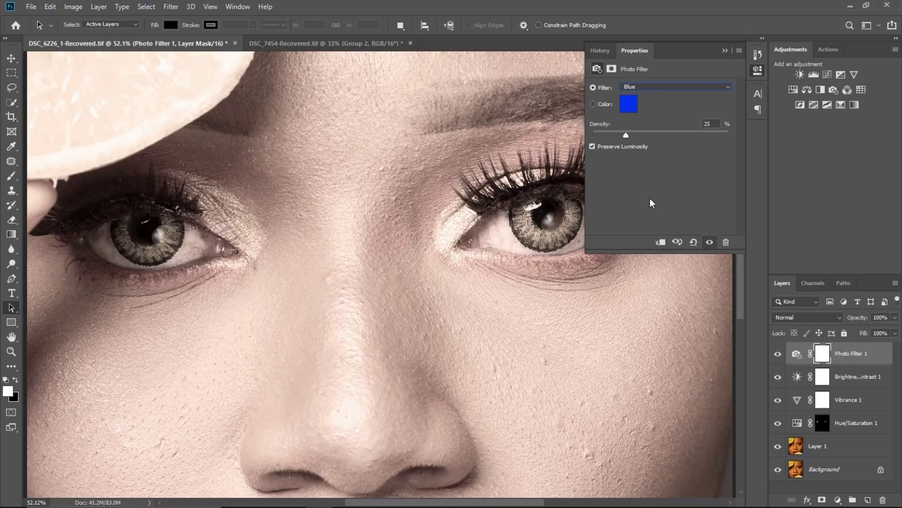
pyautogui.moveTo(626, 137); pyautogui.dragTo(607, 139)
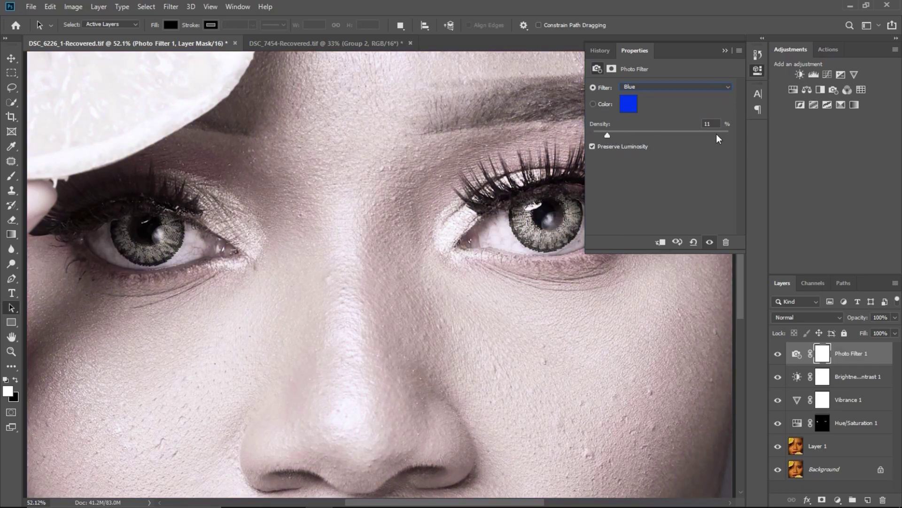
pyautogui.click(725, 52)
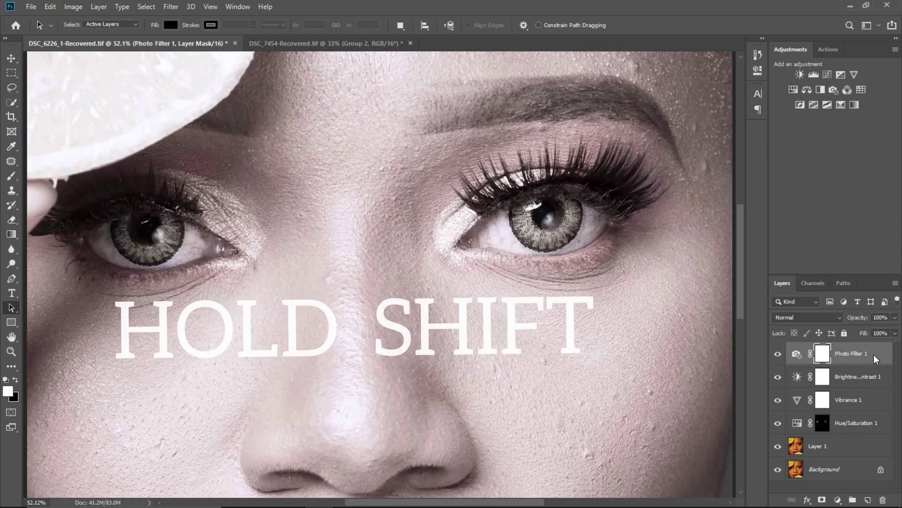
# Group the three new adjustment layers into Group 1
pyautogui.press('shift')
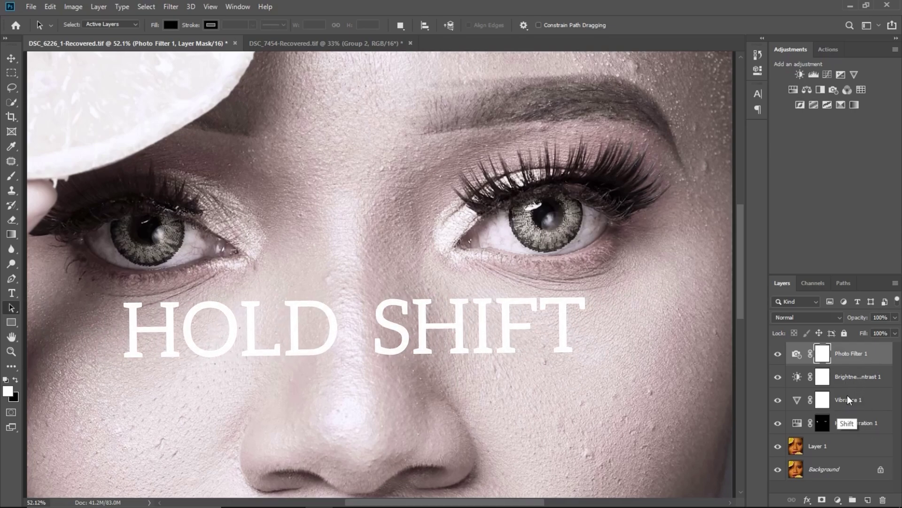
pyautogui.keyDown('shift'); pyautogui.click(871, 405); pyautogui.keyUp('shift')
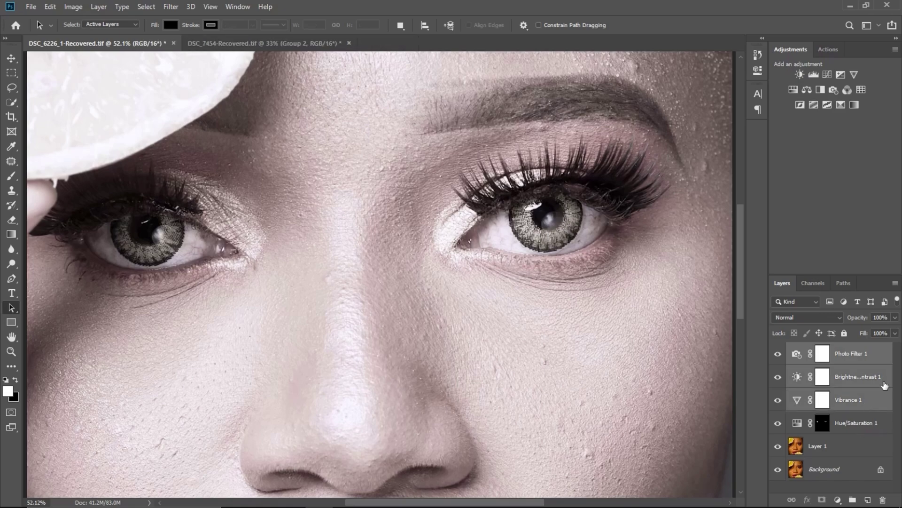
pyautogui.hotkey('ctrl', 'g')
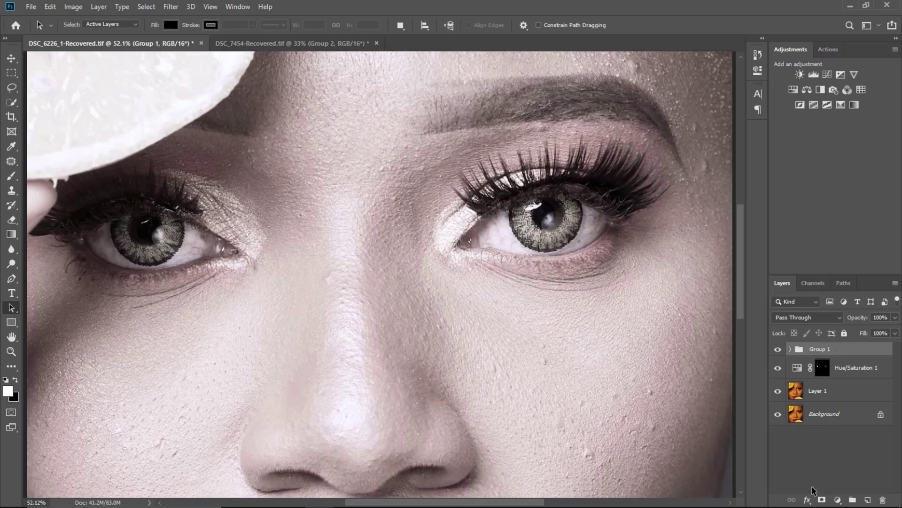
# Give Group 1 an inverted black layer mask, then zoom in on the eyes
pyautogui.click(821, 500)
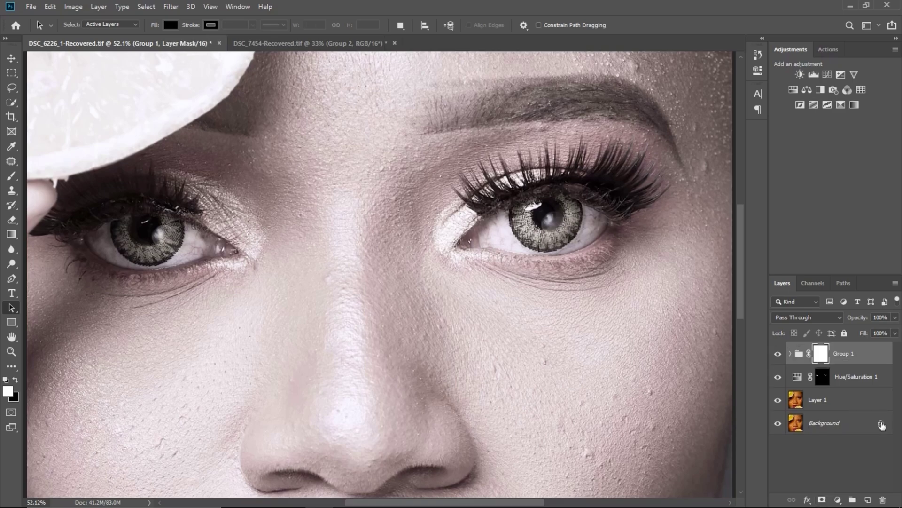
pyautogui.hotkey('ctrl', 'i')
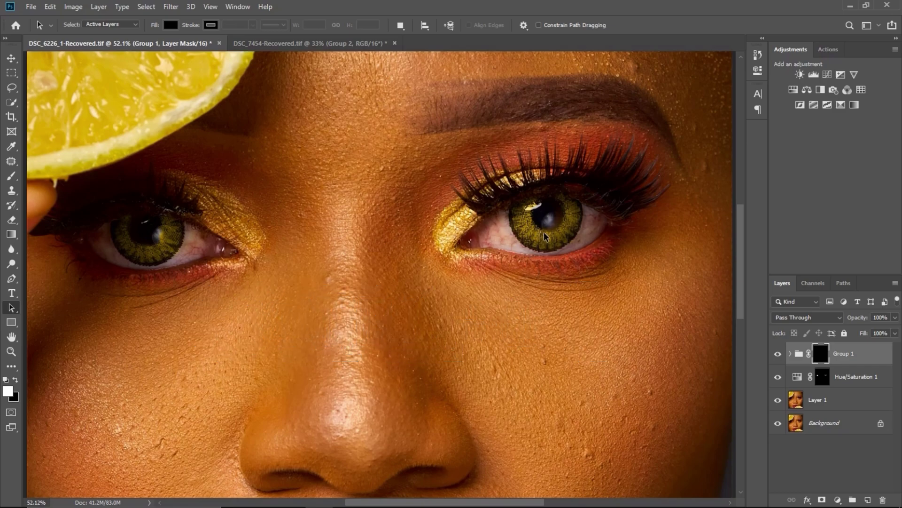
pyautogui.press('z')
pyautogui.click(502, 224)
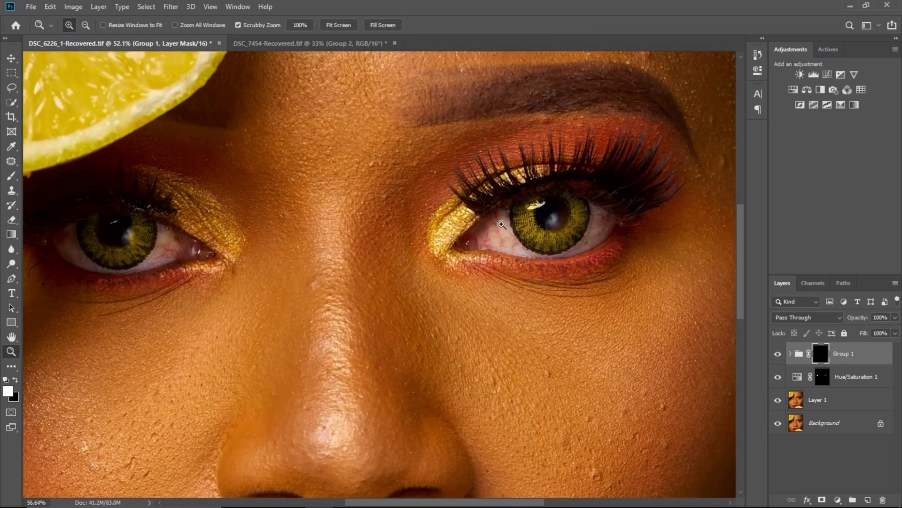
pyautogui.press('a')
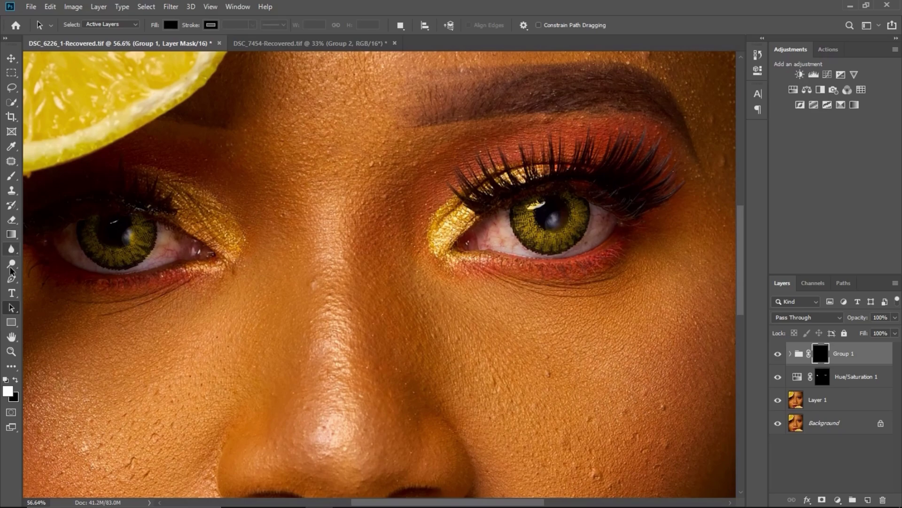
# Set the Brush tool to a 30 px Soft Round preset at 0% hardness, then return to the Actions list
pyautogui.click(12, 177)
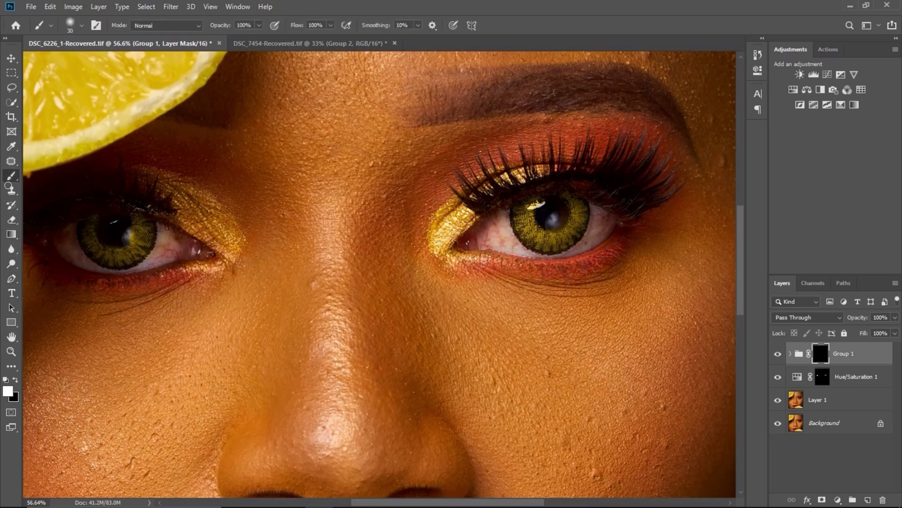
pyautogui.click(79, 26)
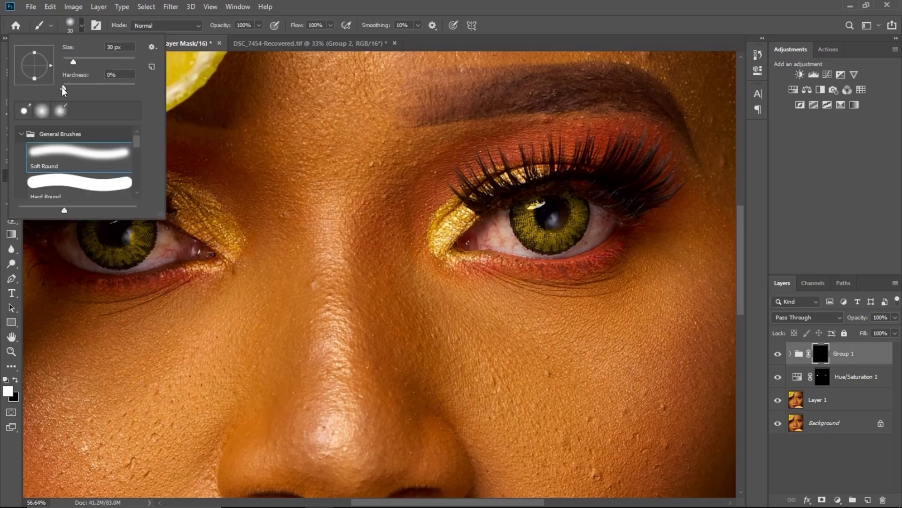
pyautogui.moveTo(64, 89); pyautogui.dragTo(52, 87)
pyautogui.click(87, 166)
pyautogui.click(356, 251)
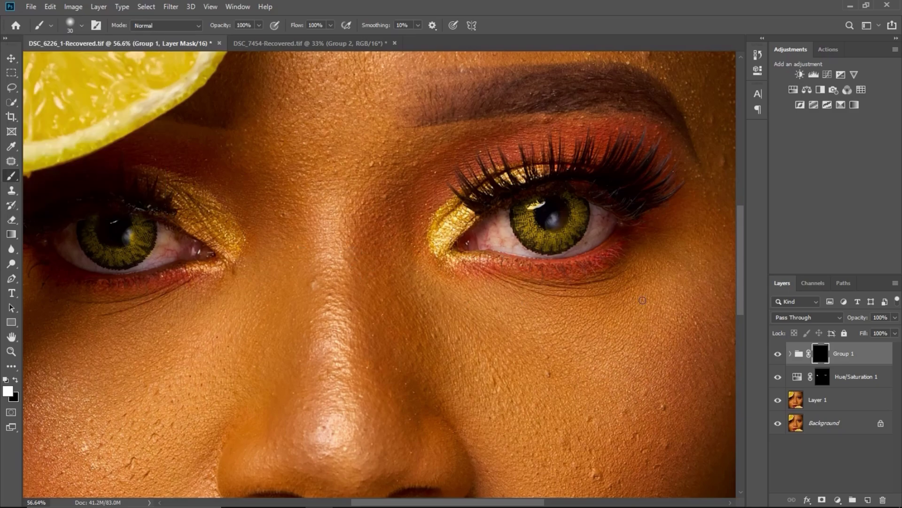
pyautogui.click(827, 49)
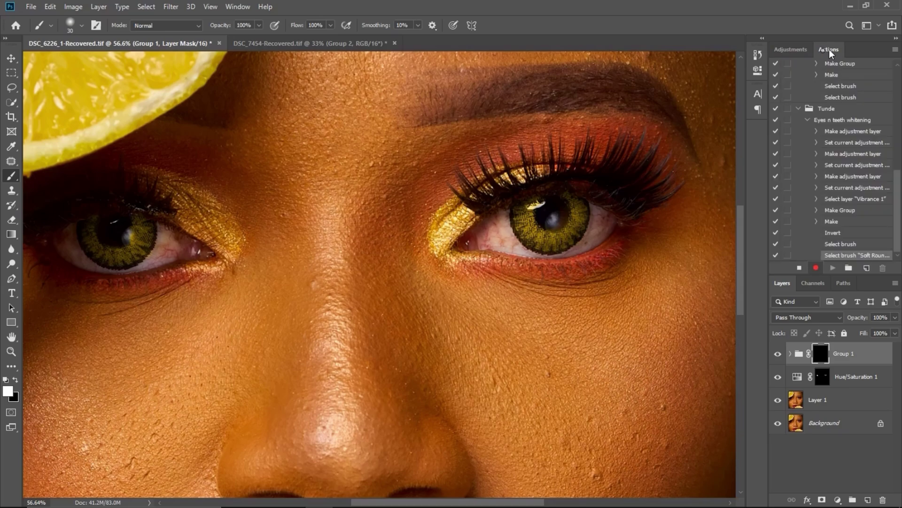
# Stop recording, enable Button Mode, test-run Eyes n teeth whitening, and delete the resulting Group 2
pyautogui.click(800, 268)
pyautogui.click(798, 266)
pyautogui.click(895, 50)
pyautogui.click(836, 55)
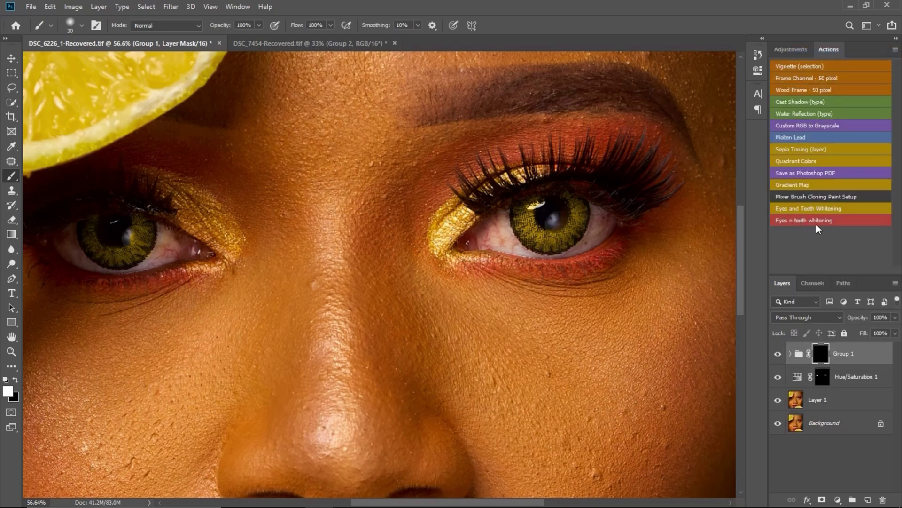
pyautogui.click(802, 220)
pyautogui.moveTo(869, 360); pyautogui.dragTo(883, 500)
# Zoom in on the right eye and play the Eyes n teeth whitening action
pyautogui.press('z')
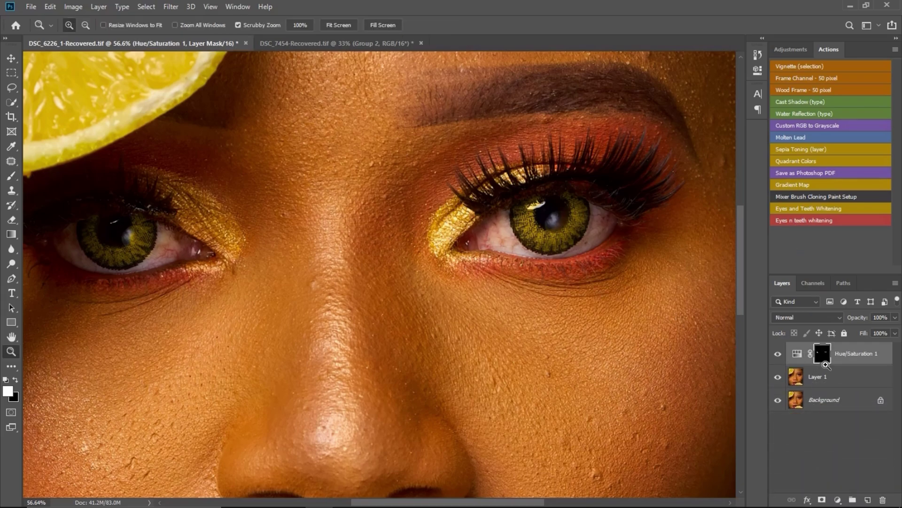
pyautogui.moveTo(507, 215); pyautogui.dragTo(470, 206)
pyautogui.moveTo(522, 231); pyautogui.dragTo(499, 267)
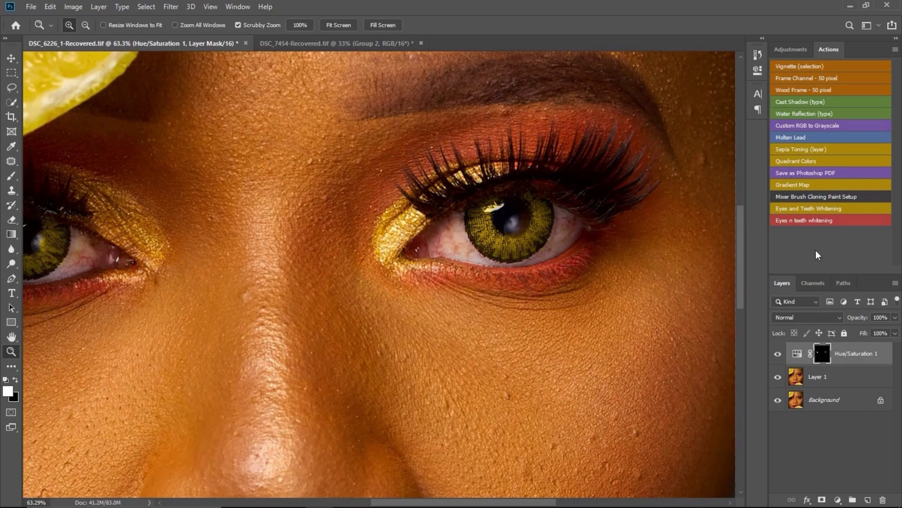
pyautogui.click(838, 221)
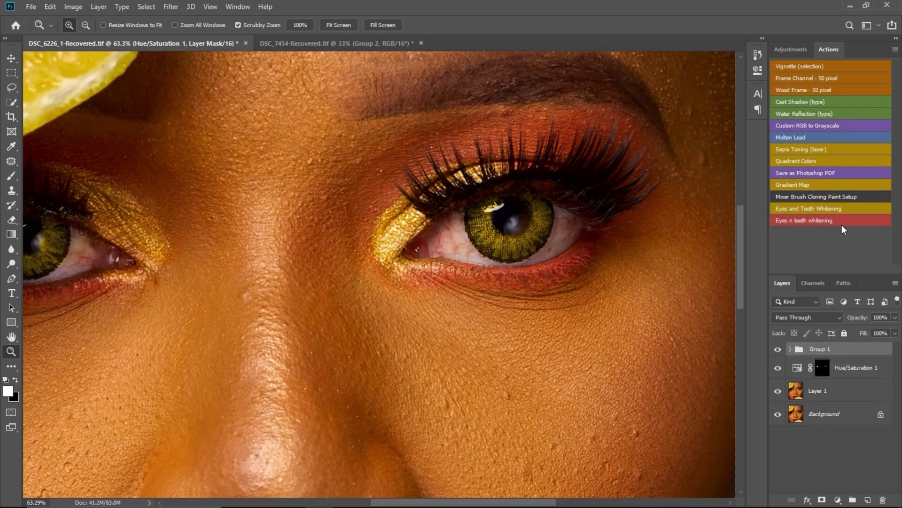
# Expand Group 1 and check the Photo Filter 1, Brightness/Contrast 1 and Vibrance 1 masks; enlarge the brush to 35 px
pyautogui.click(791, 355)
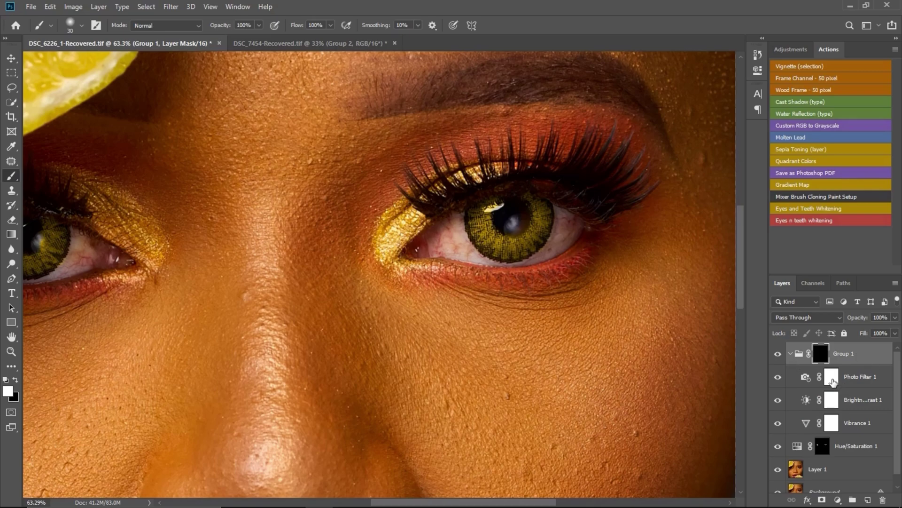
pyautogui.click(833, 381)
pyautogui.click(833, 405)
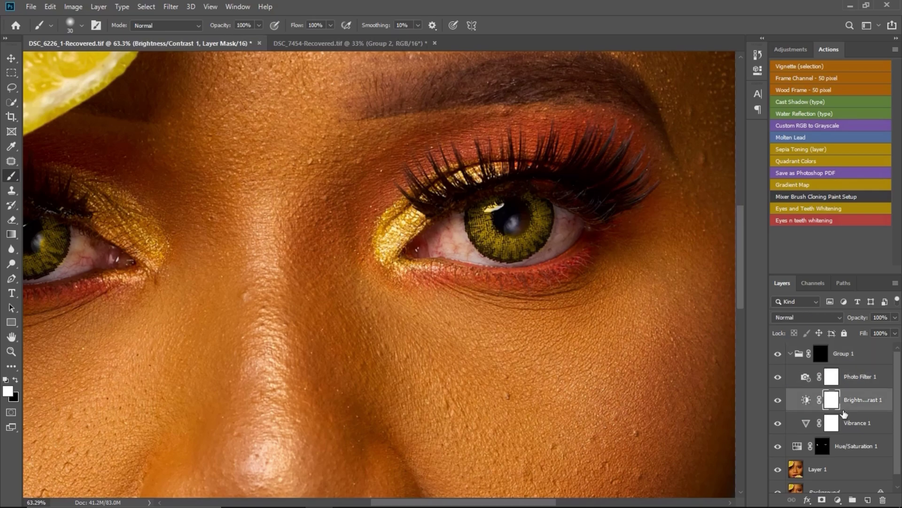
pyautogui.click(835, 427)
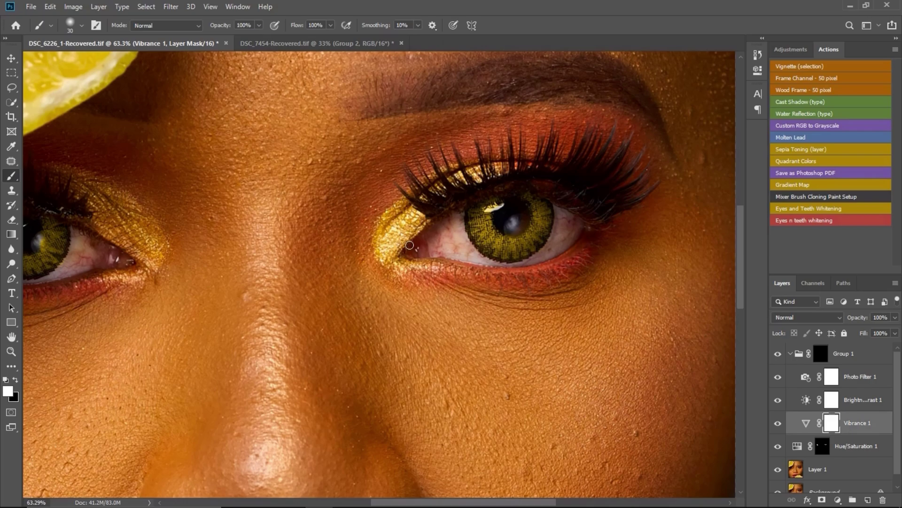
pyautogui.press(']')
# Select Group 1's mask and paint white over the right eye's whites, using brush sizes from 15 to 45 px
pyautogui.click(820, 353)
pyautogui.click(790, 353)
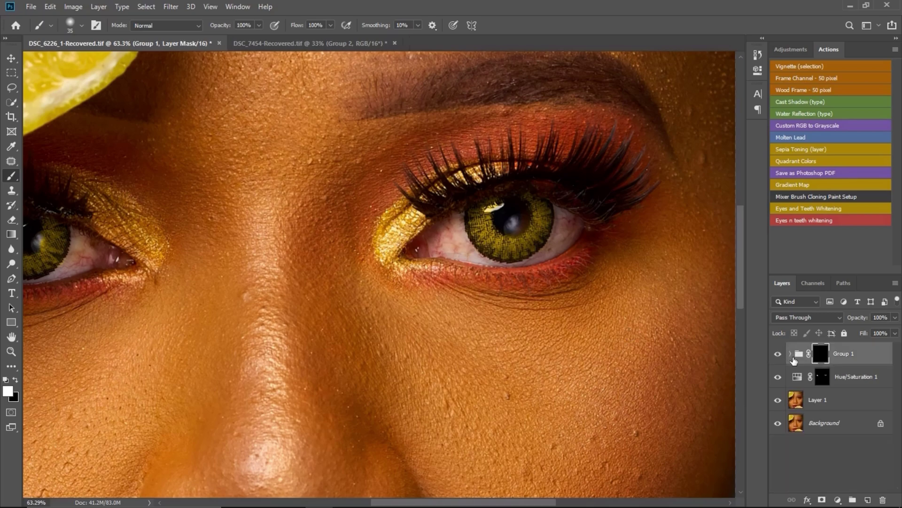
pyautogui.moveTo(454, 228)
pyautogui.mouseDown()
pyautogui.moveTo(446, 248)
pyautogui.moveTo(459, 236)
pyautogui.moveTo(457, 221)
pyautogui.moveTo(430, 237)
pyautogui.moveTo(458, 250)
pyautogui.mouseUp()
pyautogui.press('[')
pyautogui.press('[')
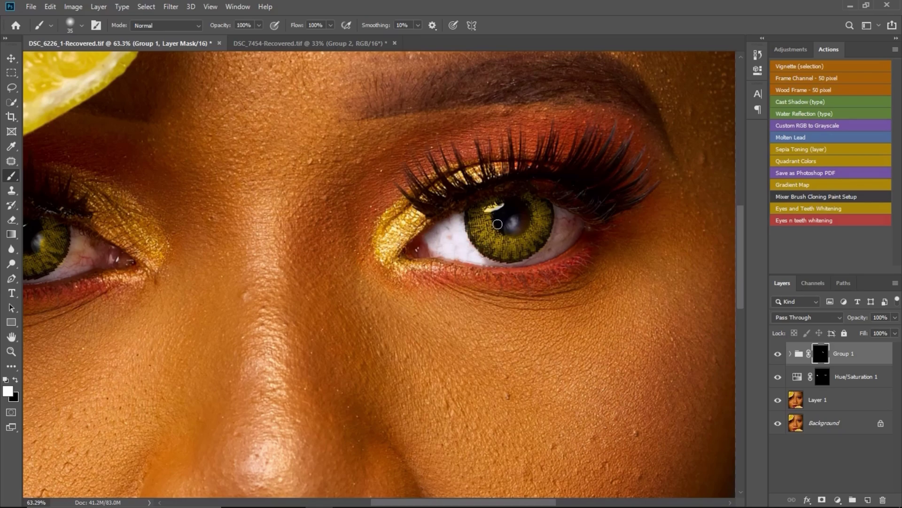
pyautogui.press('[')
pyautogui.moveTo(489, 262); pyautogui.dragTo(532, 260)
pyautogui.press('\\')
pyautogui.press('\\')
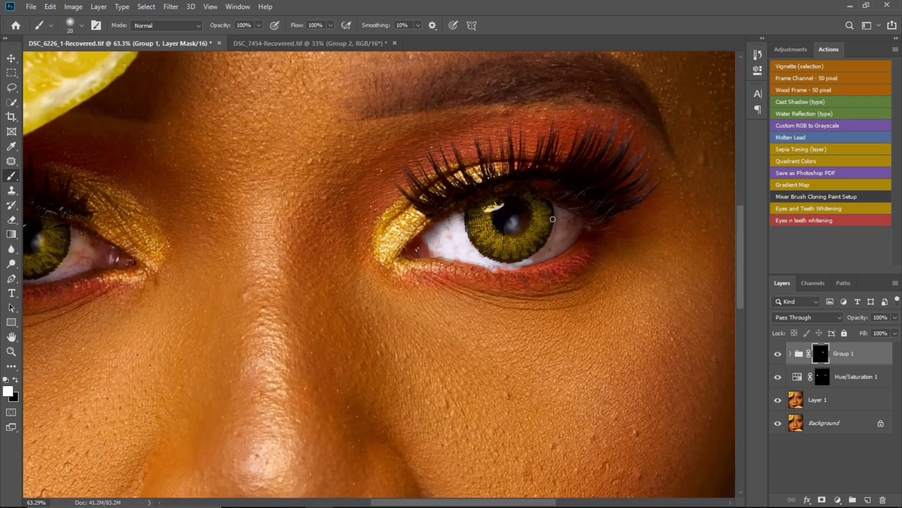
pyautogui.press(']')
pyautogui.moveTo(563, 216)
pyautogui.mouseDown()
pyautogui.moveTo(550, 241)
pyautogui.moveTo(573, 225)
pyautogui.moveTo(557, 244)
pyautogui.moveTo(534, 253)
pyautogui.moveTo(548, 253)
pyautogui.moveTo(505, 265)
pyautogui.mouseUp()
# Bring the left eye into view and paint white over its eye white, resizing the brush as needed
pyautogui.moveTo(74, 224)
pyautogui.mouseDown()
pyautogui.moveTo(269, 215)
pyautogui.moveTo(302, 202)
pyautogui.moveTo(255, 213)
pyautogui.moveTo(264, 216)
pyautogui.moveTo(253, 208)
pyautogui.moveTo(272, 232)
pyautogui.moveTo(222, 248)
pyautogui.moveTo(266, 231)
pyautogui.mouseUp()
pyautogui.press('[')
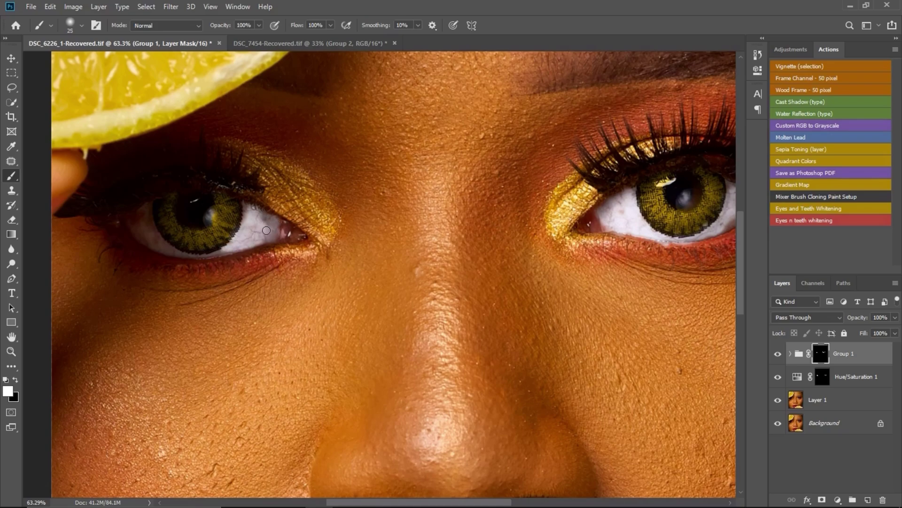
pyautogui.press('[')
pyautogui.press(']')
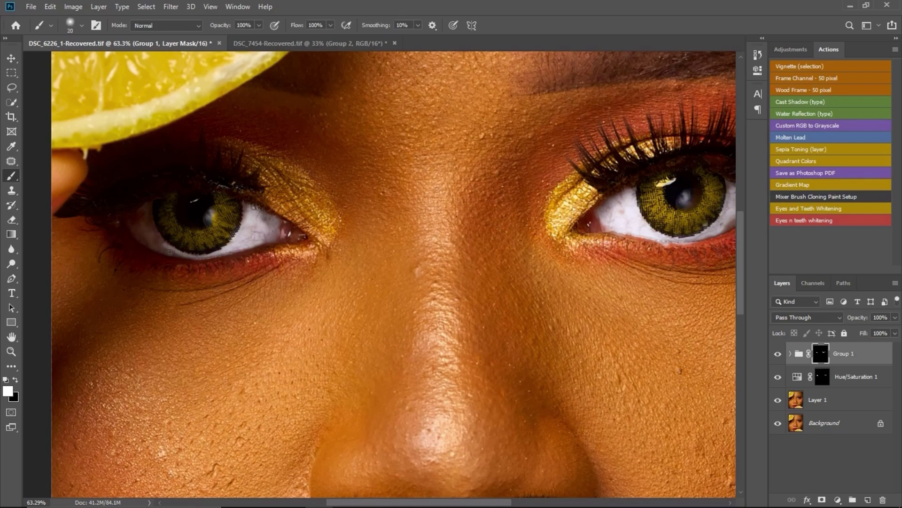
pyautogui.press(']')
pyautogui.moveTo(180, 255)
pyautogui.mouseDown()
pyautogui.moveTo(142, 221)
pyautogui.moveTo(152, 213)
pyautogui.moveTo(140, 219)
pyautogui.moveTo(163, 247)
pyautogui.mouseUp()
pyautogui.press('[')
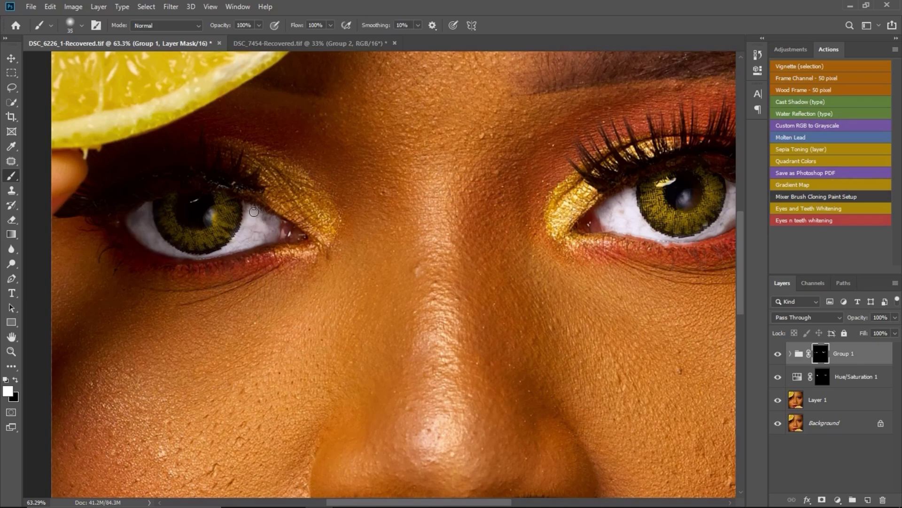
pyautogui.scroll(-3, 429, 337)
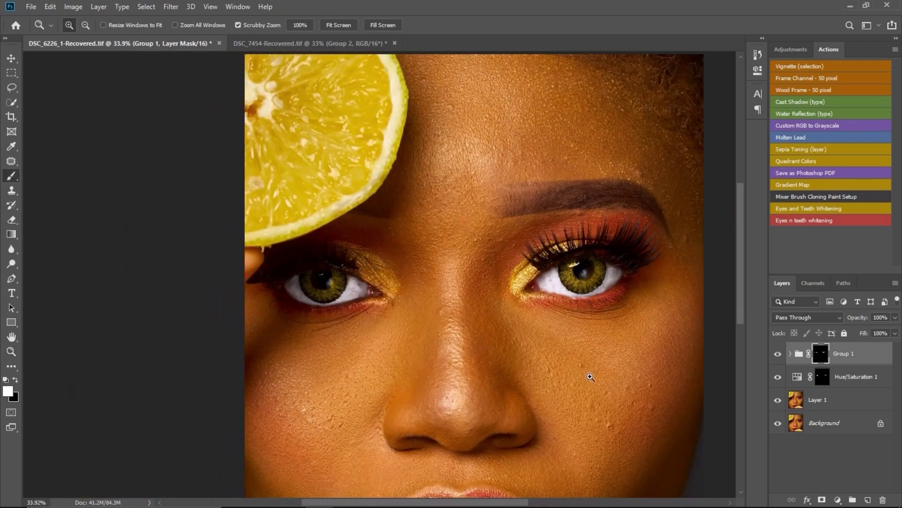
pyautogui.scroll(2, 617, 288)
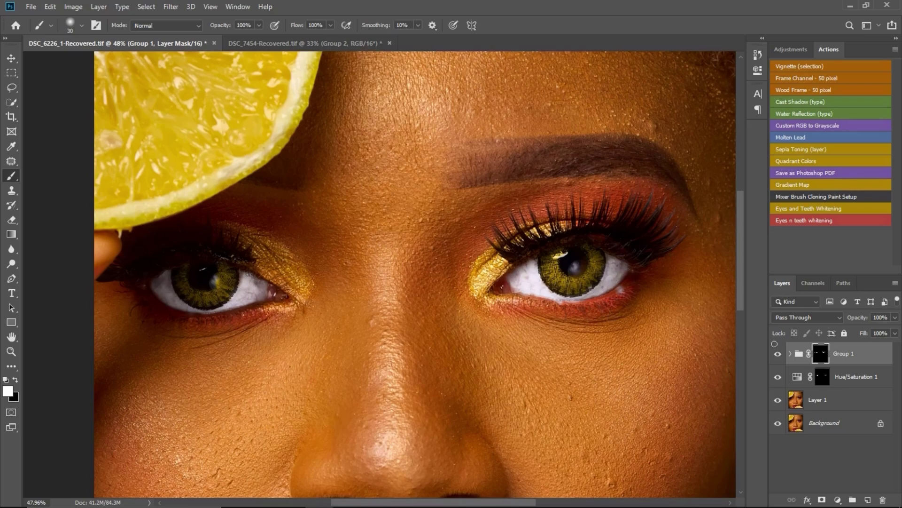
pyautogui.click(778, 353)
pyautogui.click(778, 353)
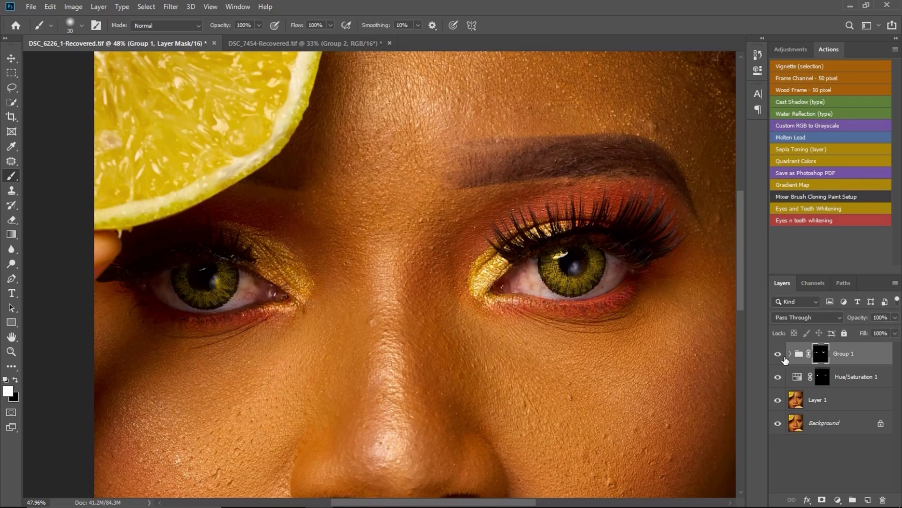
pyautogui.scroll(-3, 468, 264)
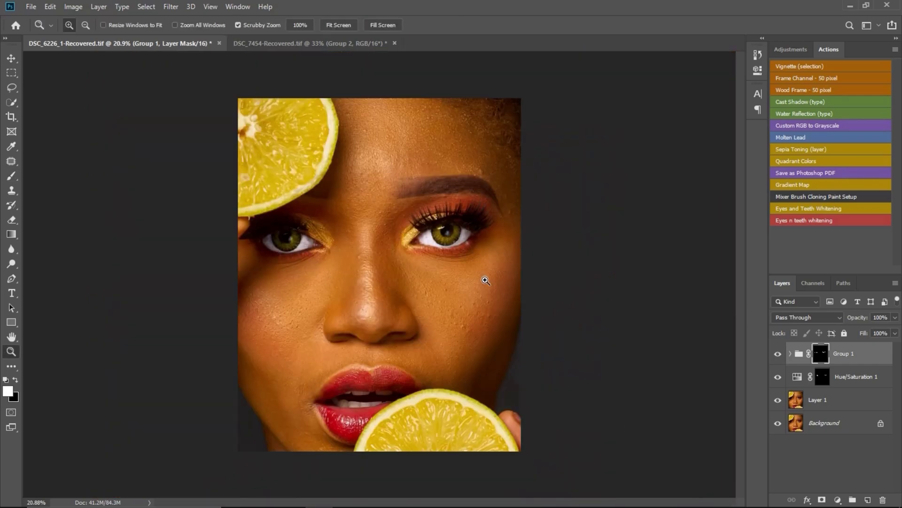